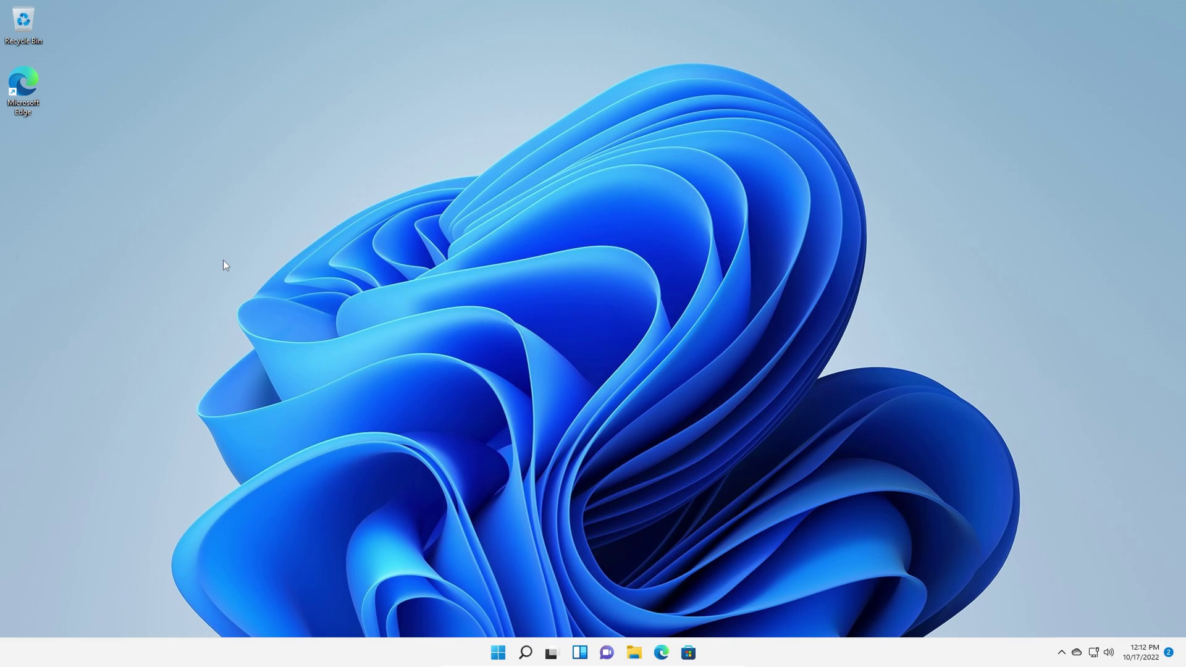
- Open Settings from Start and go to System > Activation, where Windows 11 Home shows not active
click(498, 653)
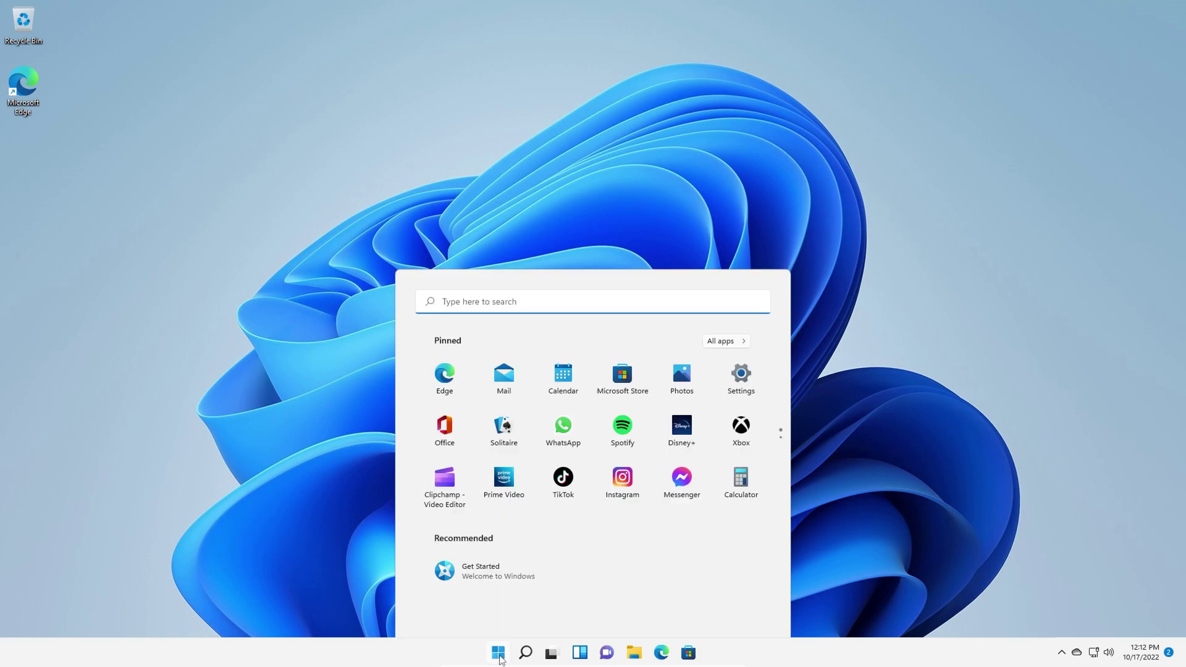
click(741, 291)
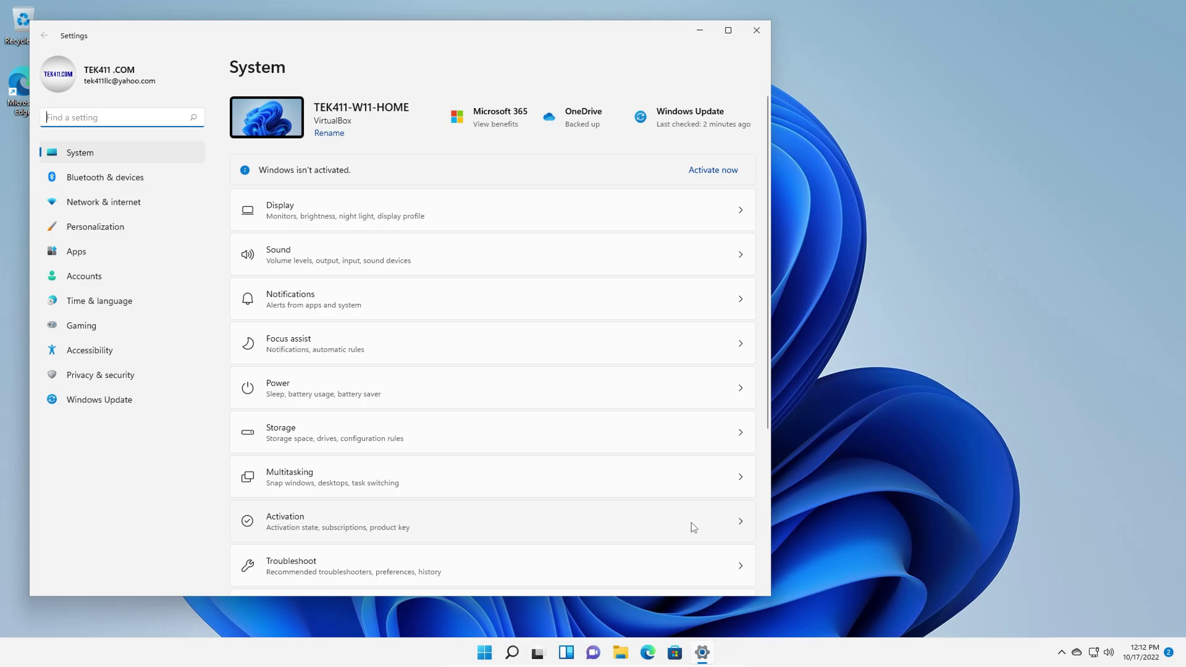
click(648, 527)
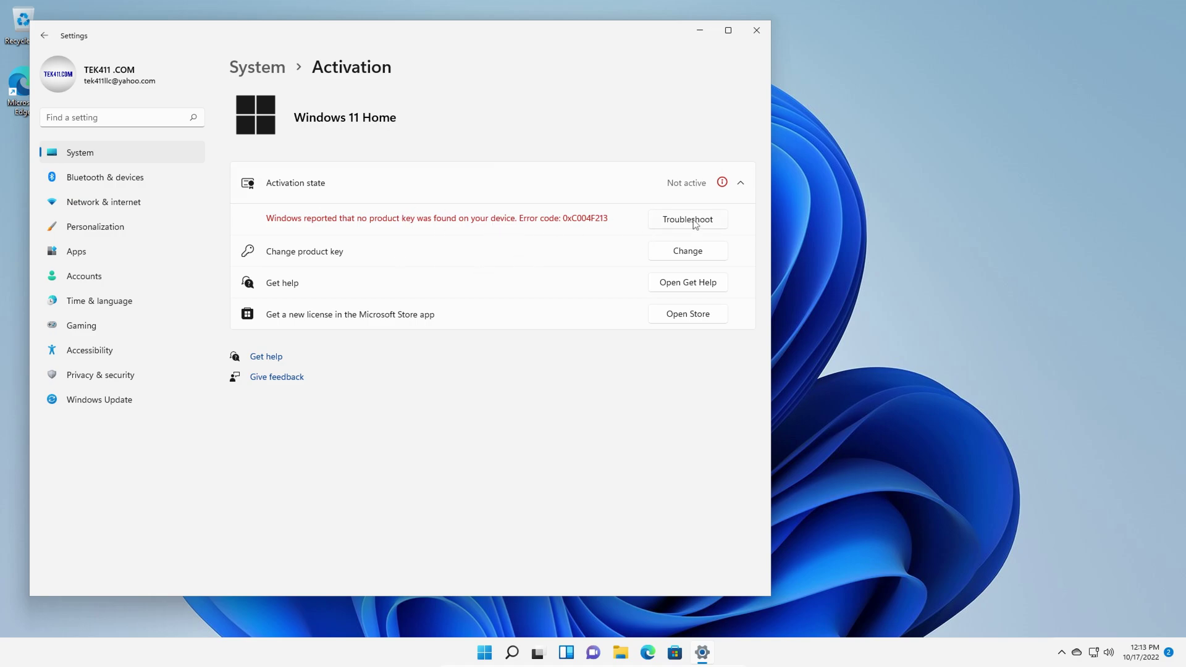
- Run the activation troubleshooter and report a recent hardware change to list linked devices
click(695, 224)
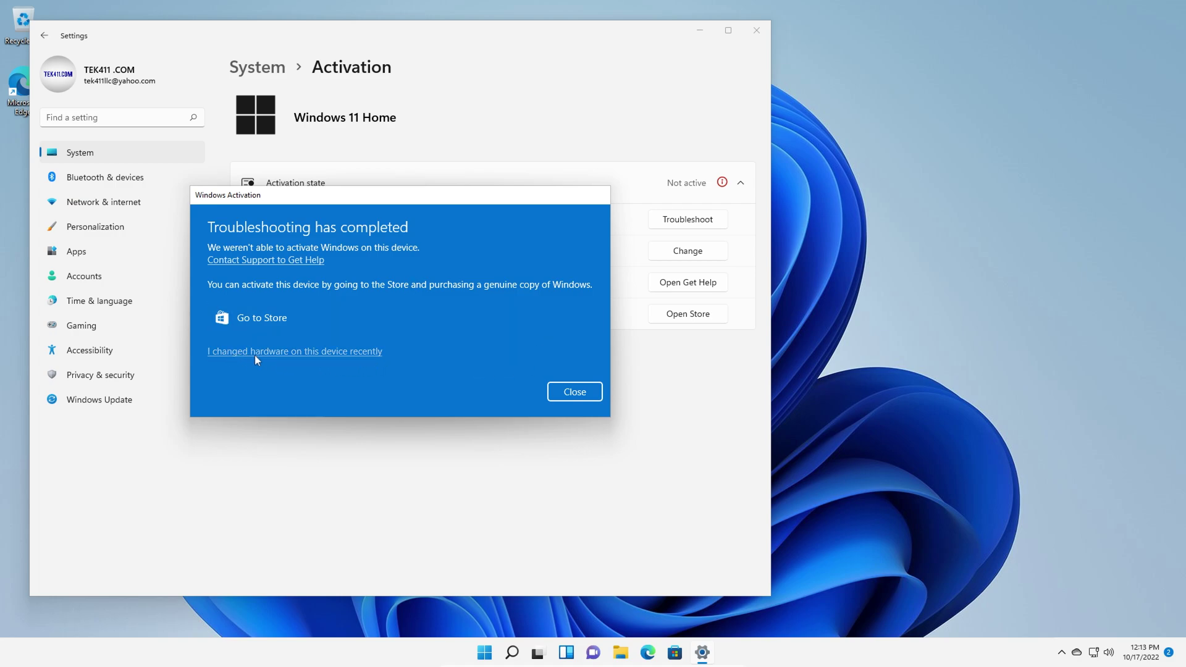
click(322, 351)
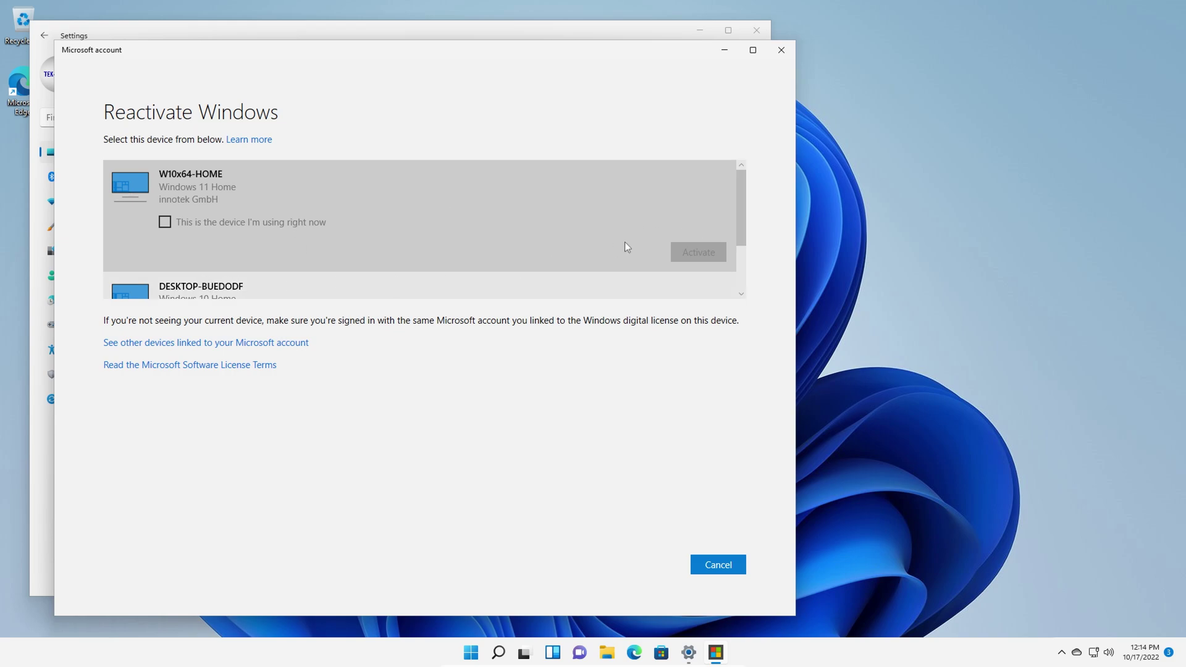
drag(742, 184, 740, 260)
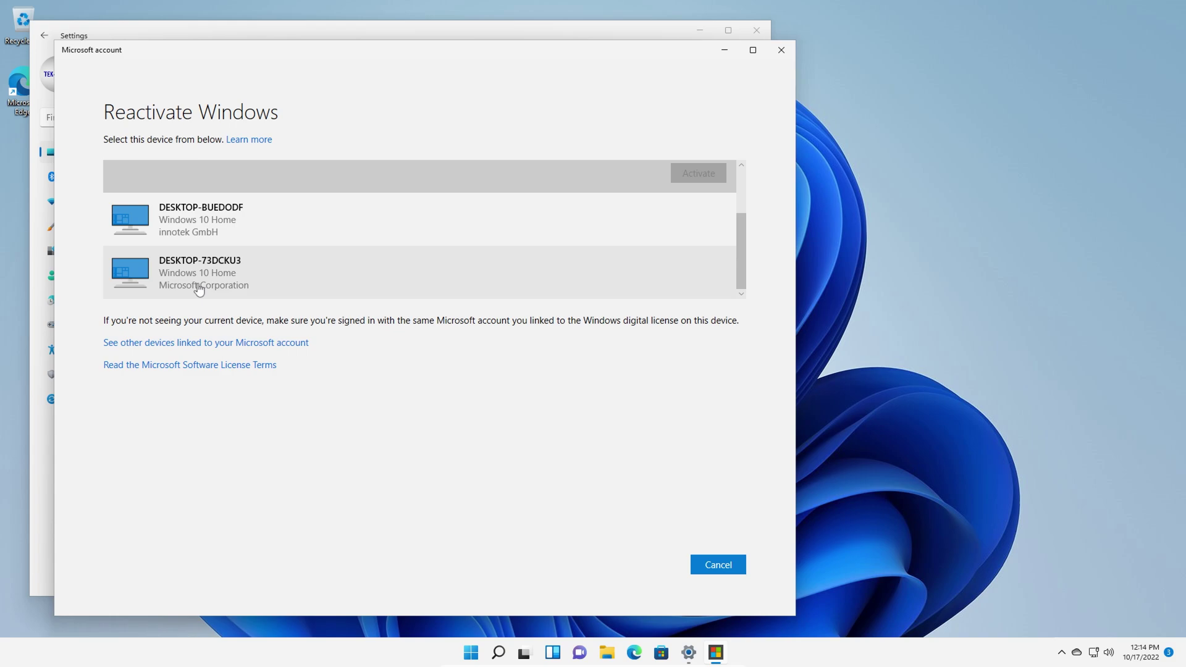
- Expand the DESKTOP-BUEDODF entry, then select W10x64-HOME in the Reactivate Windows list
click(220, 230)
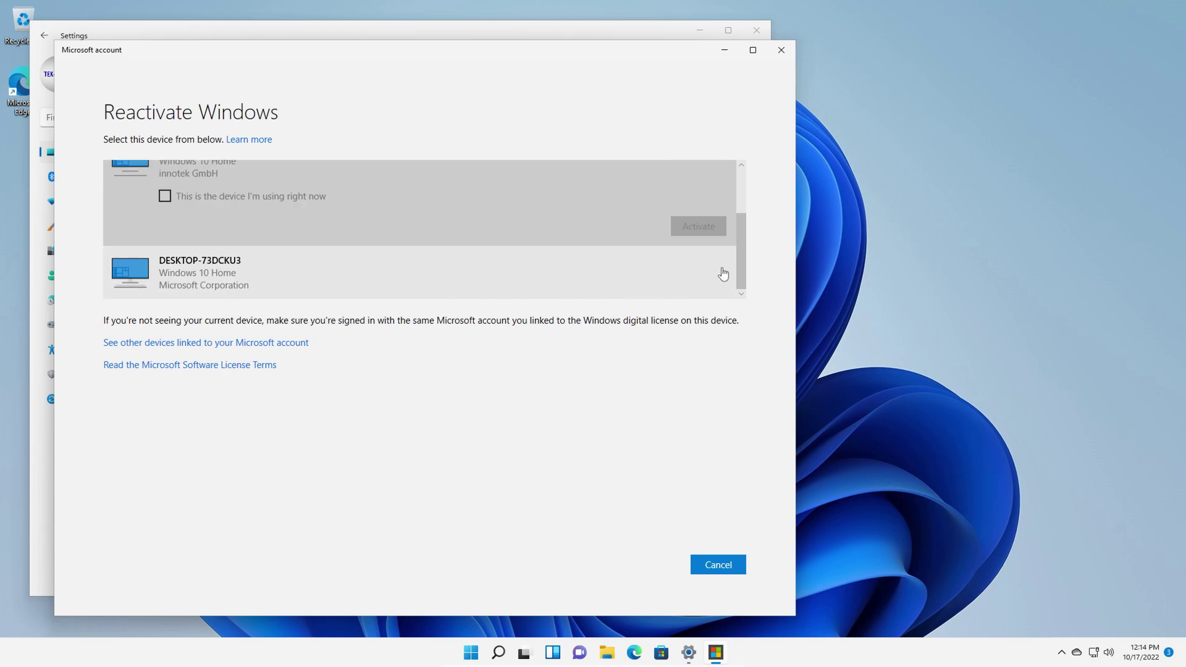
scroll(717, 189, up, 2)
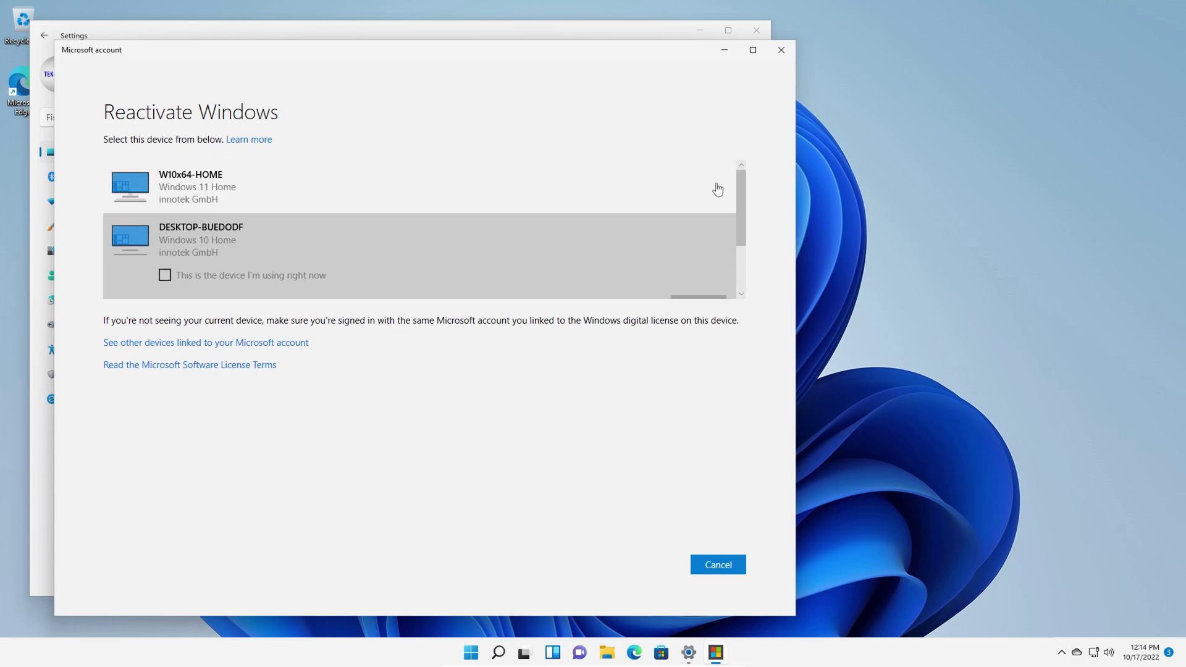
click(212, 194)
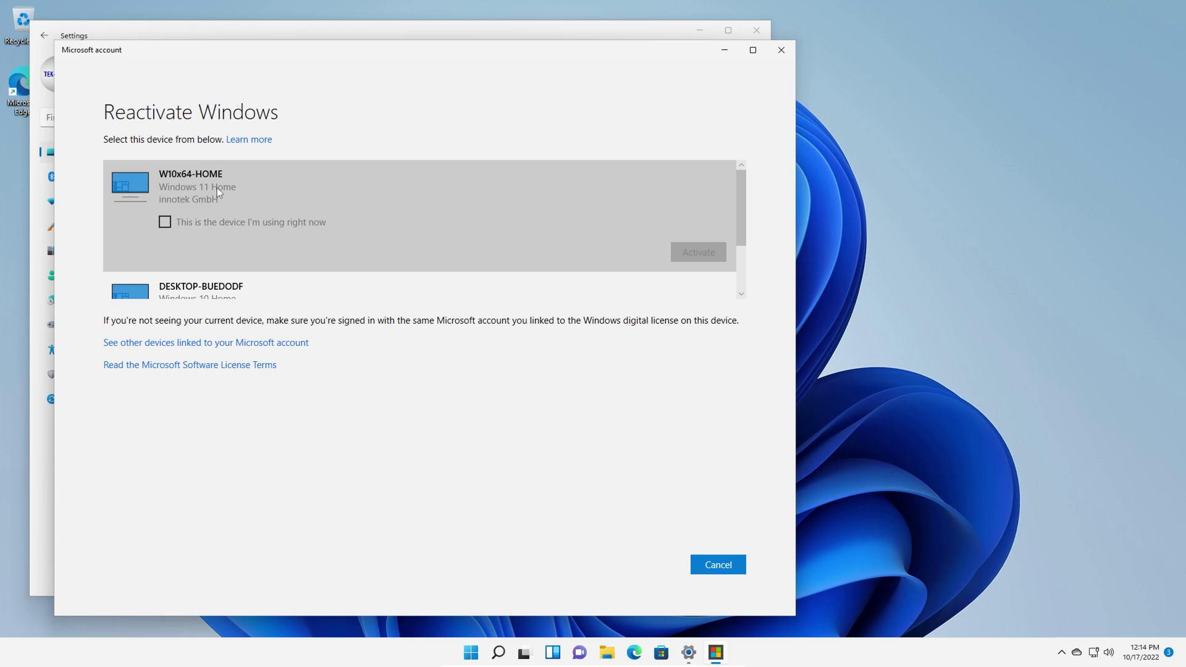
- Confirm W10x64-HOME is the device in use now and activate Windows for it
click(165, 223)
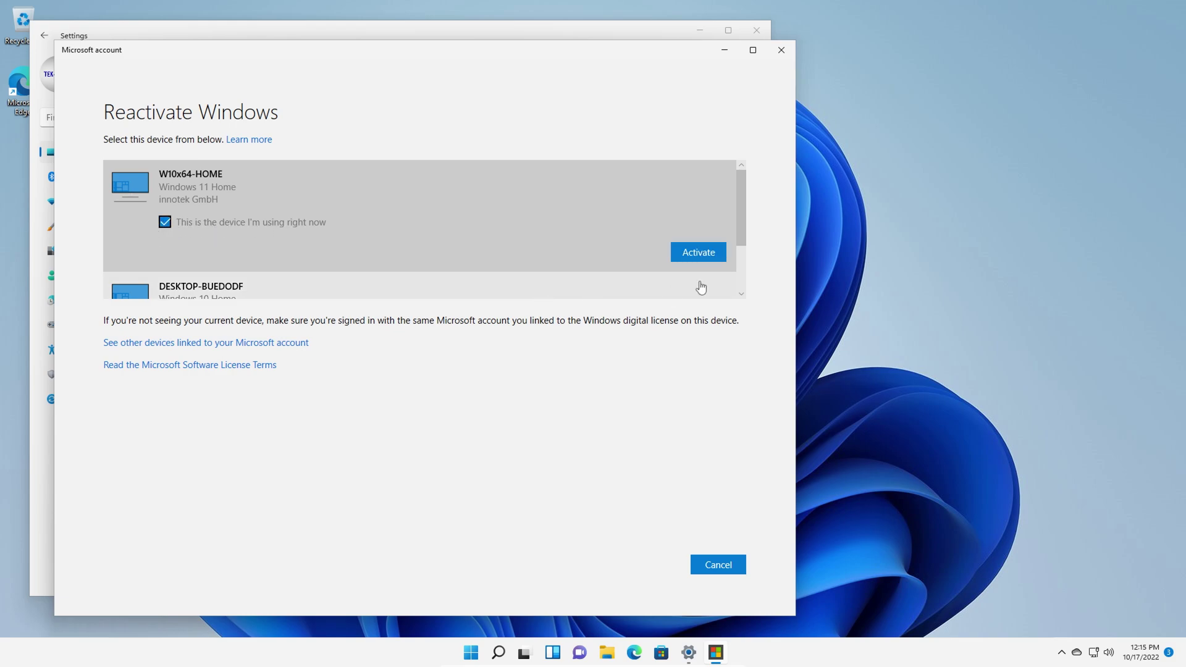
click(698, 254)
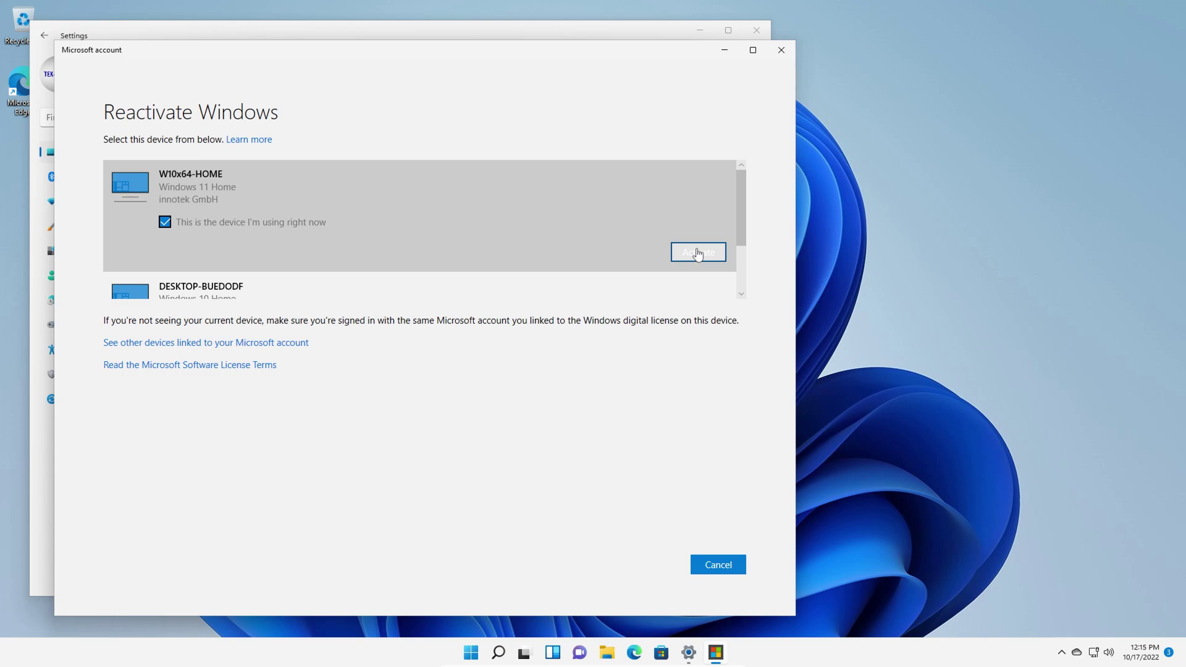